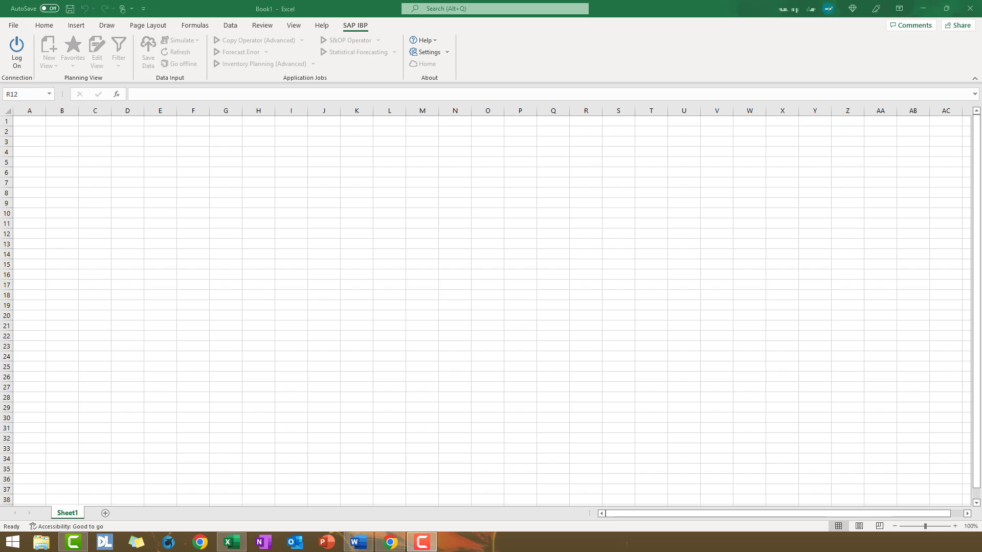
- Log on to SAP IBP using the SAP IBP connection
click(16, 50)
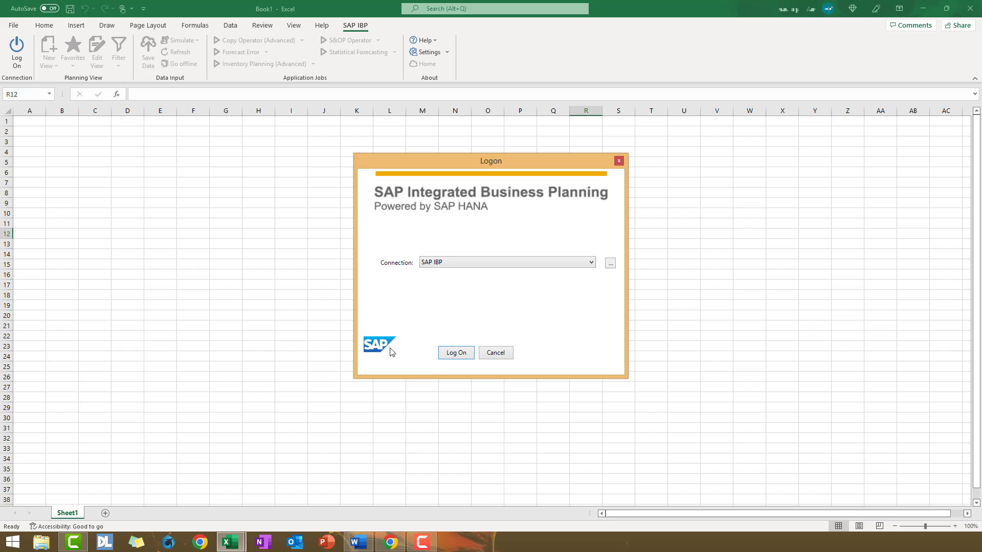
click(456, 353)
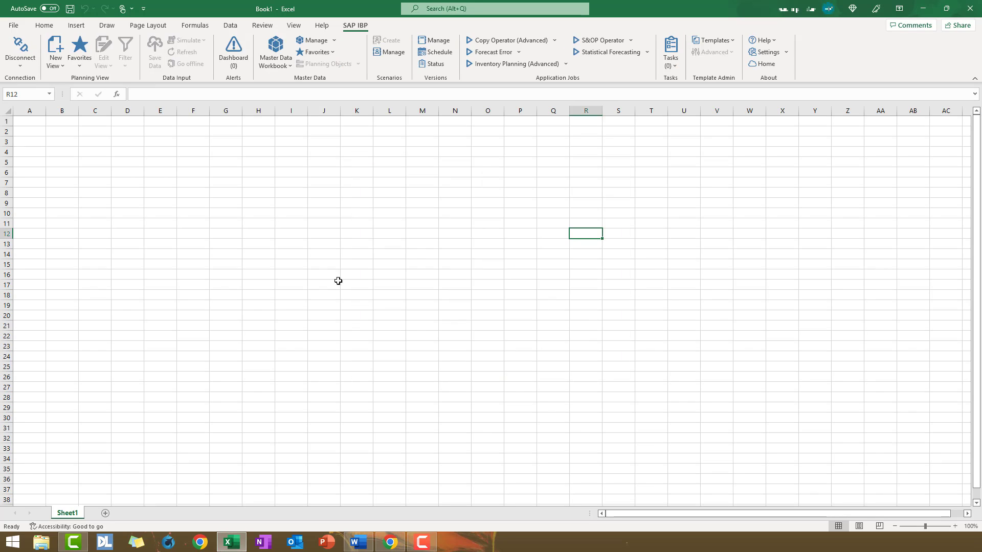
- Open the DP 110 Historical Data Cleanse 2208 workbook from the AddIns folder on this PC
click(14, 25)
click(29, 93)
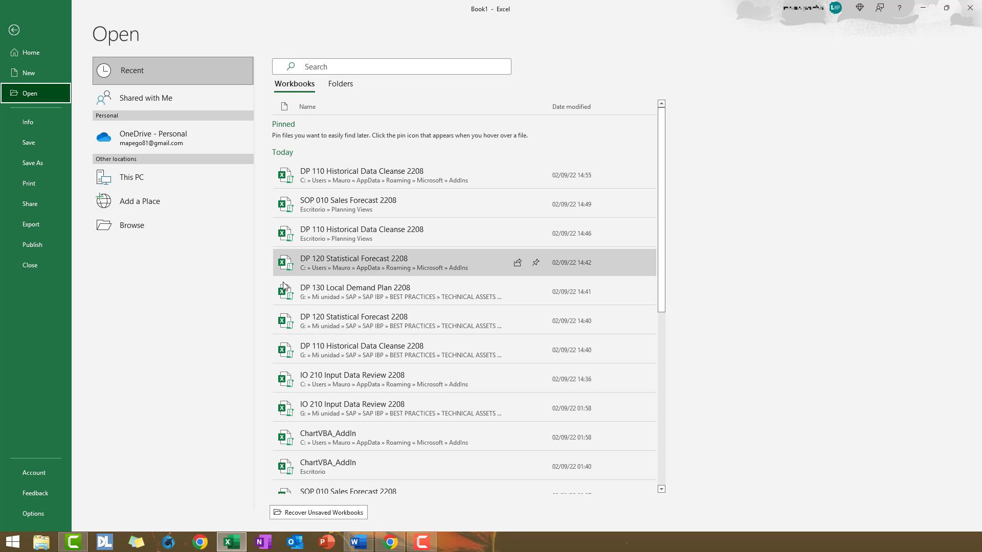
click(152, 178)
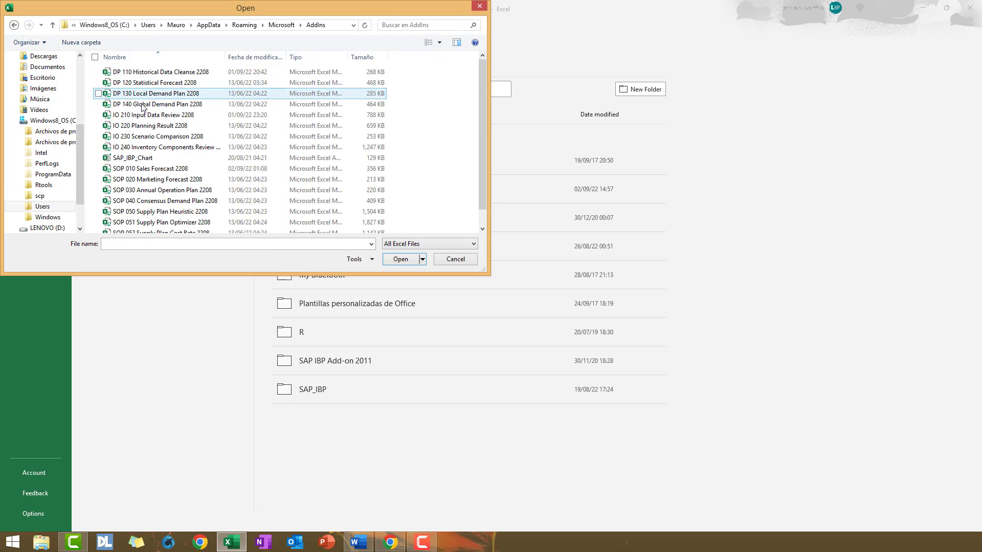
double_click(161, 72)
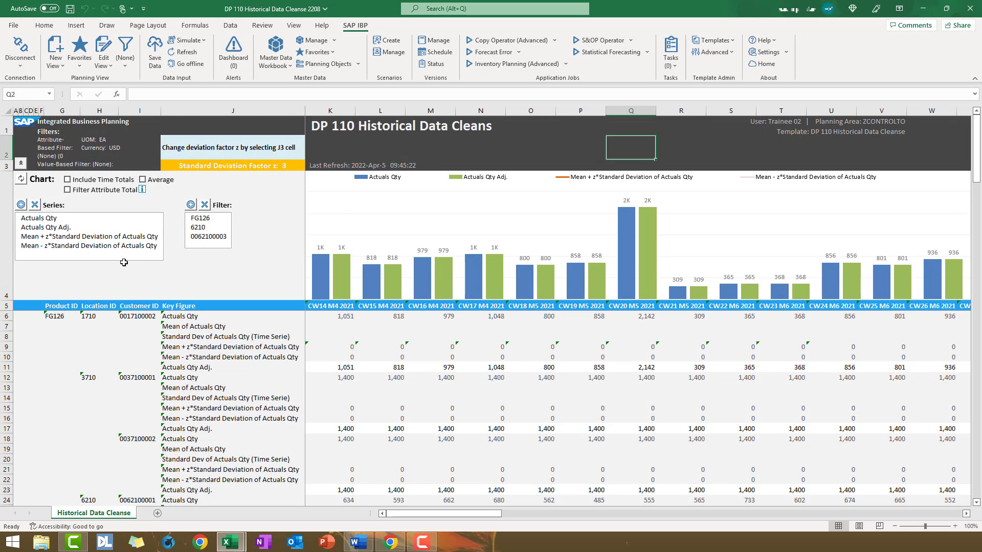
- Add the view as template 'DP 110 Historical Data Cleans' in a new 'Demand Planning' folder
click(89, 236)
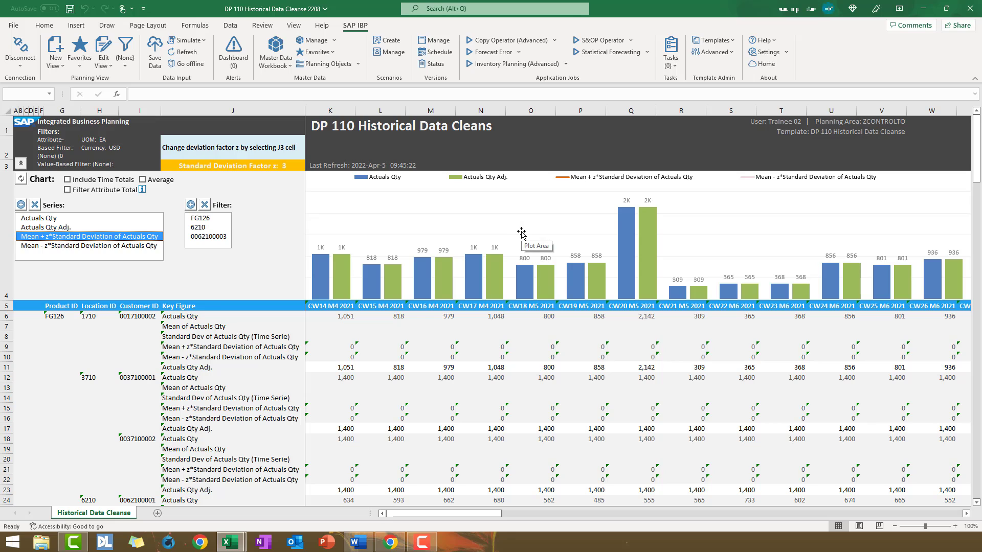
click(732, 40)
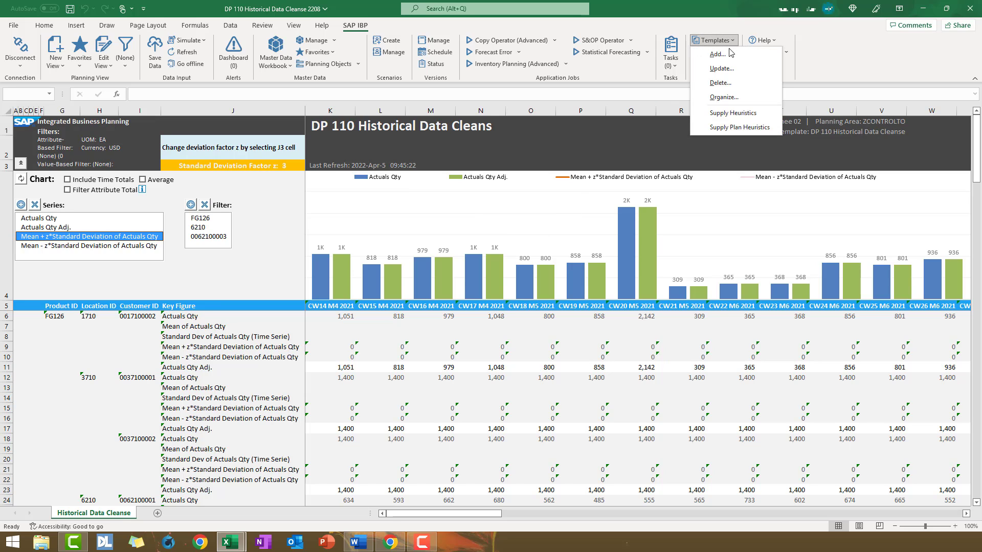
click(728, 54)
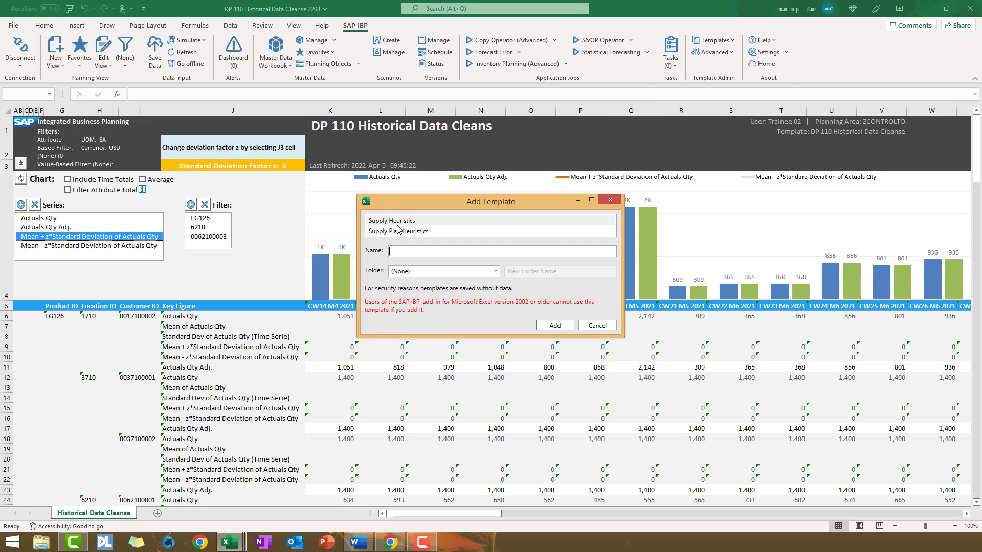
click(424, 252)
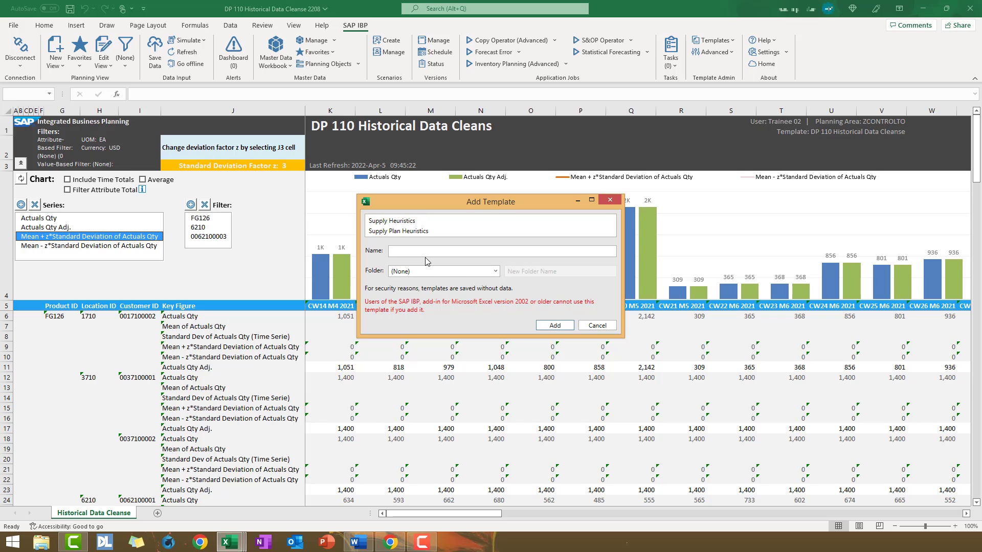
text(DP 110)
text(Historica)
text(l Data Cle)
text(ans)
click(495, 270)
click(429, 289)
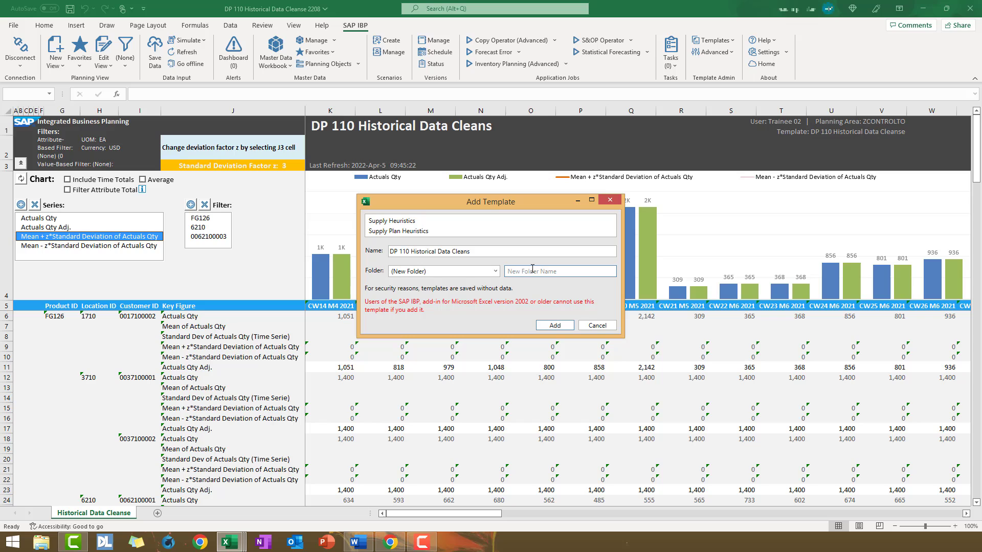
text(Demand P)
text(lanning)
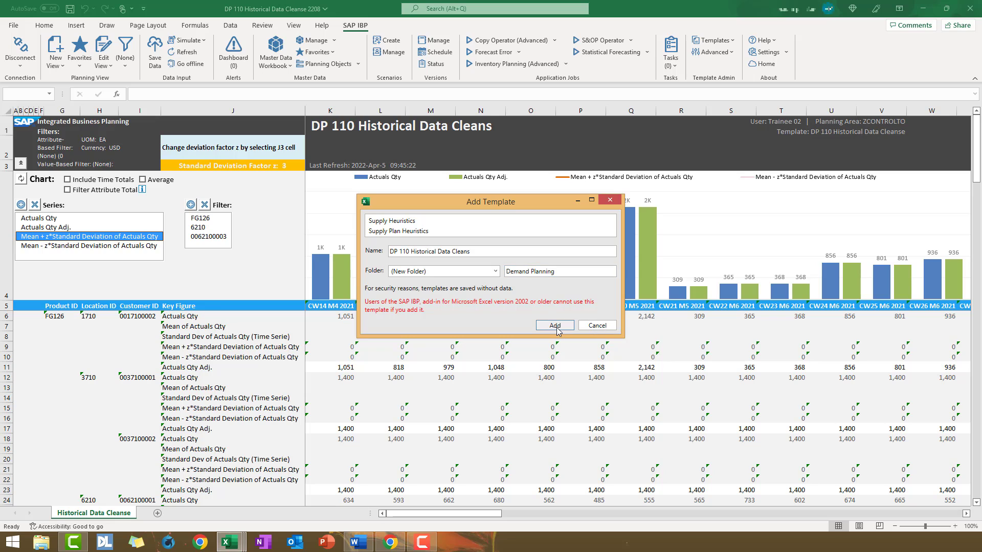
click(555, 326)
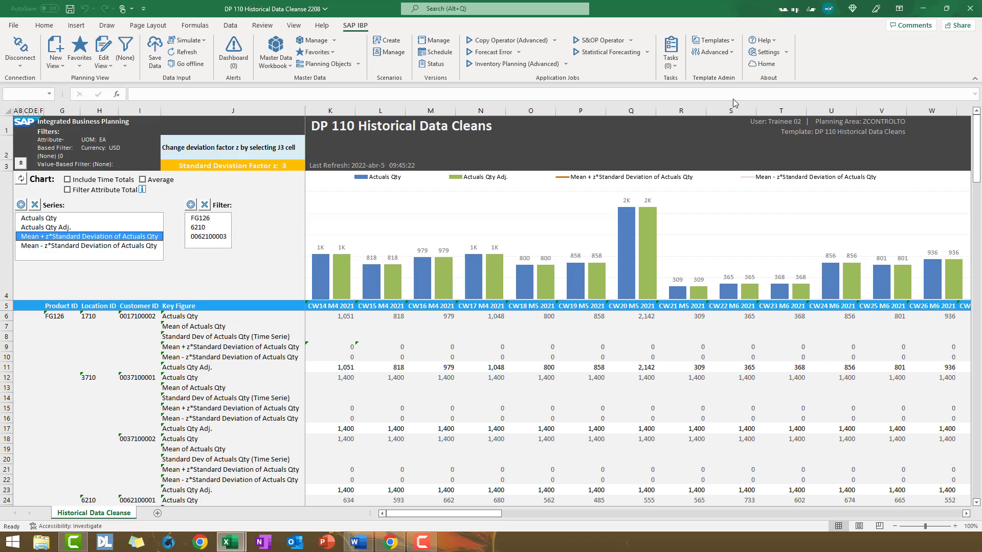
- Check the new template folder, then close the DP 110 Historical Data Cleanse workbook
click(730, 42)
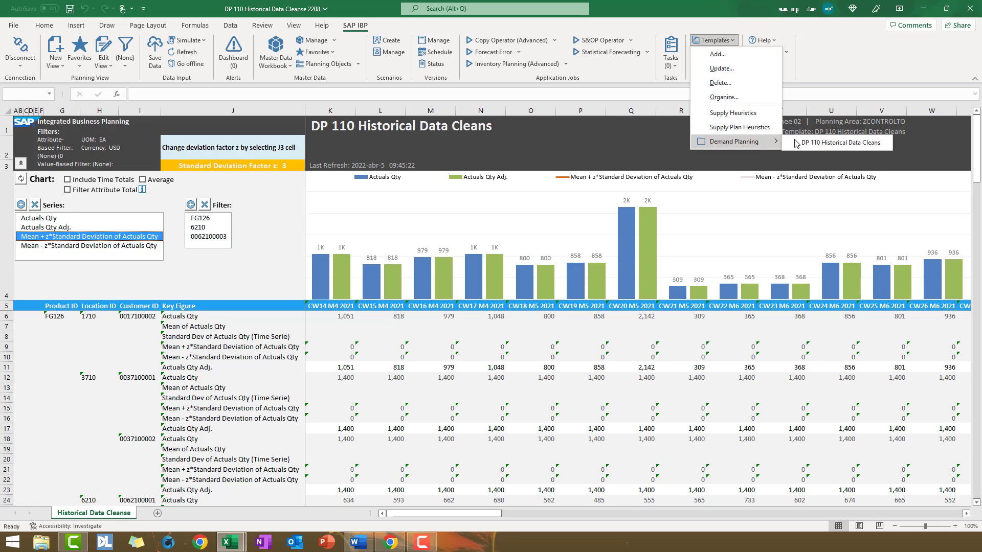
mouse_move(733, 142)
click(875, 67)
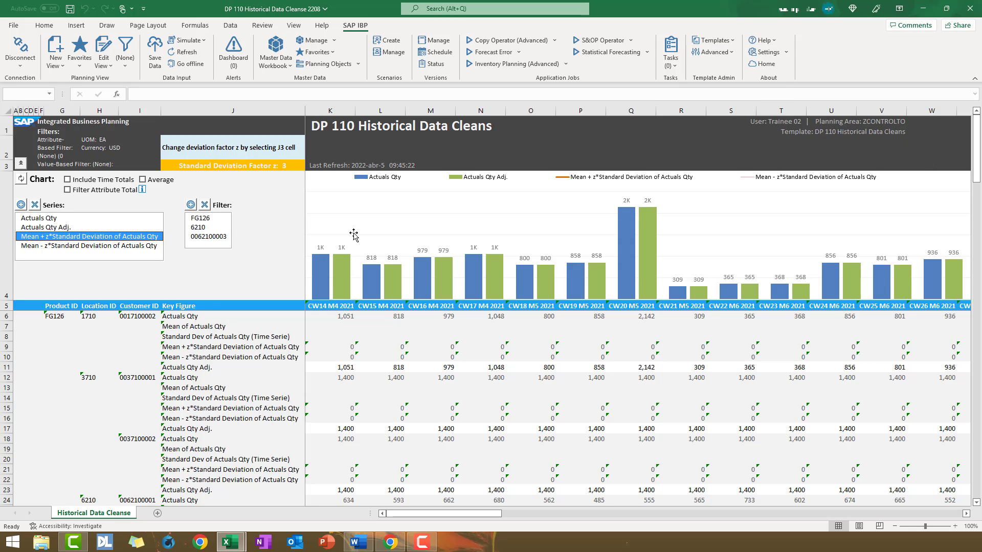
click(969, 8)
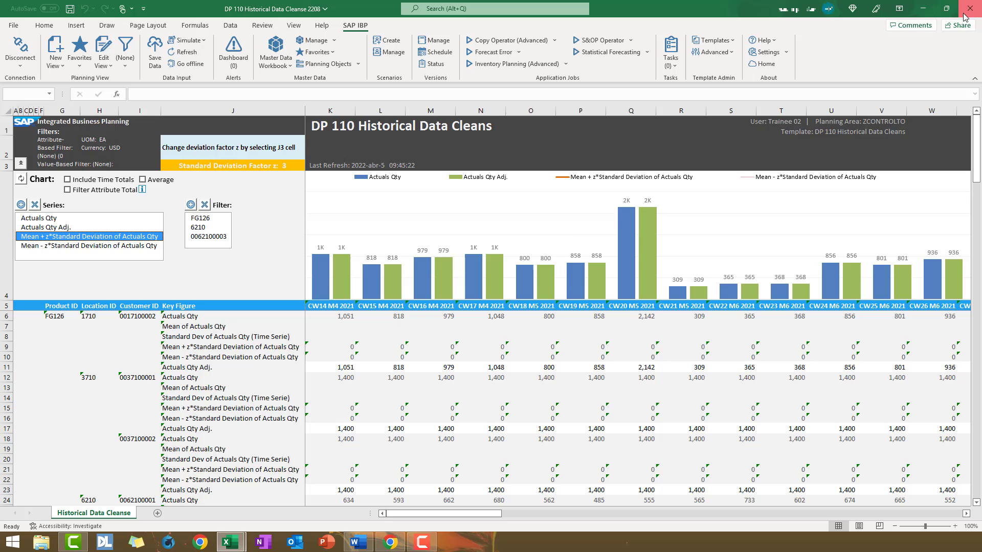
- Discard the DP 110 changes and create a view from the 'DP 110 Historical Data Cleans' template
click(491, 284)
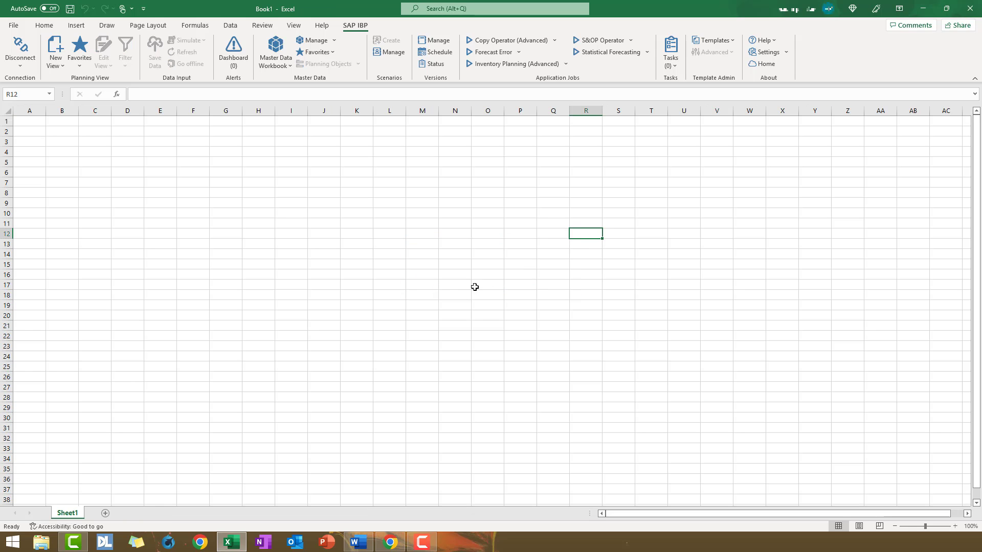
click(63, 67)
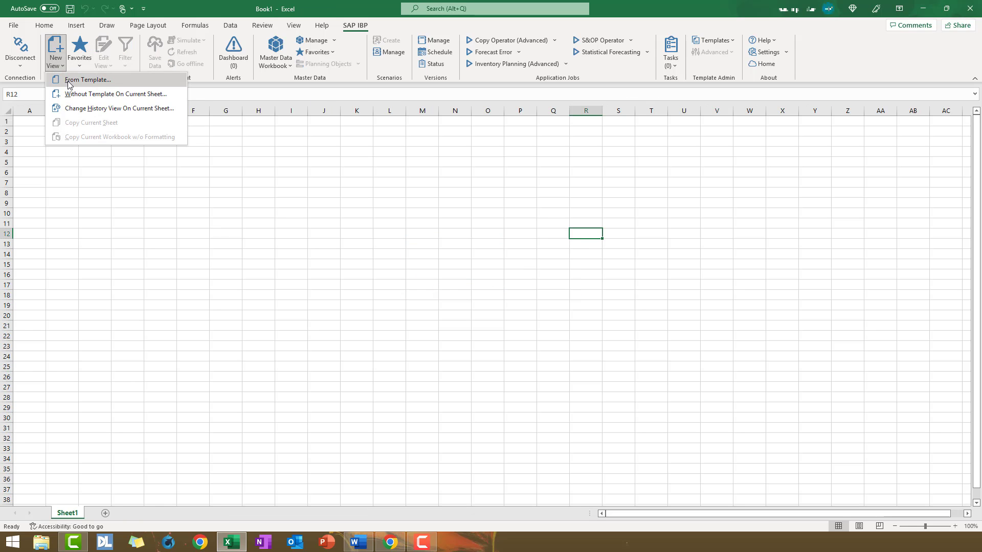
click(86, 80)
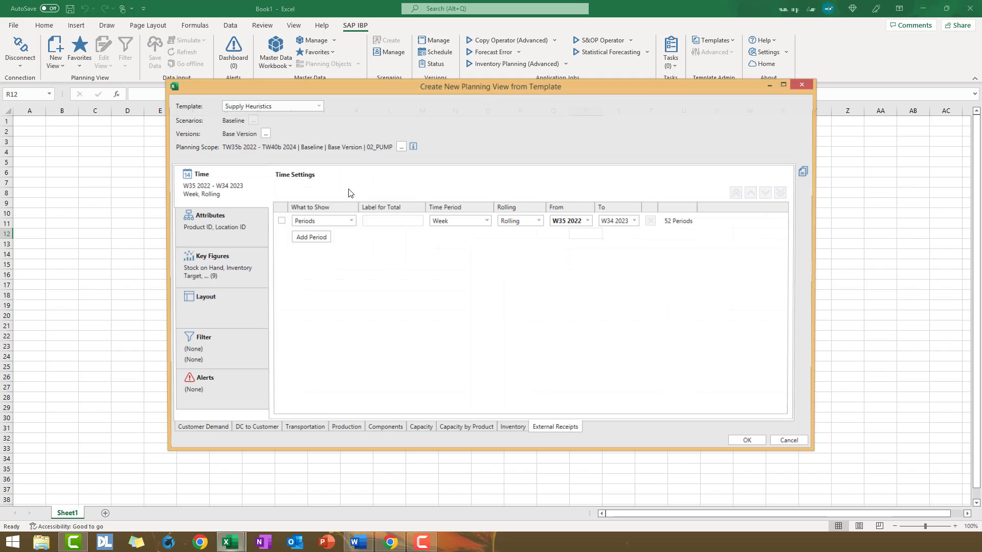
click(318, 106)
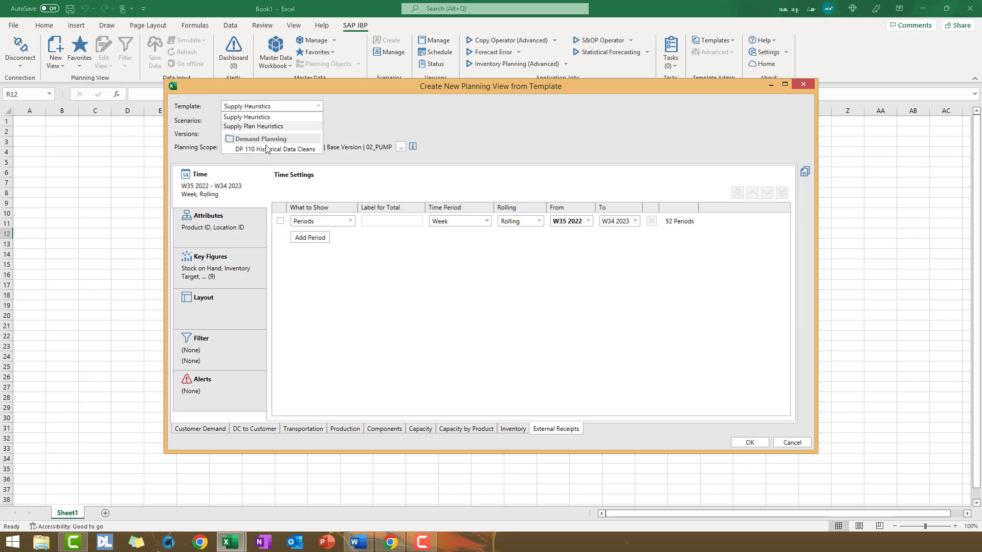
click(290, 155)
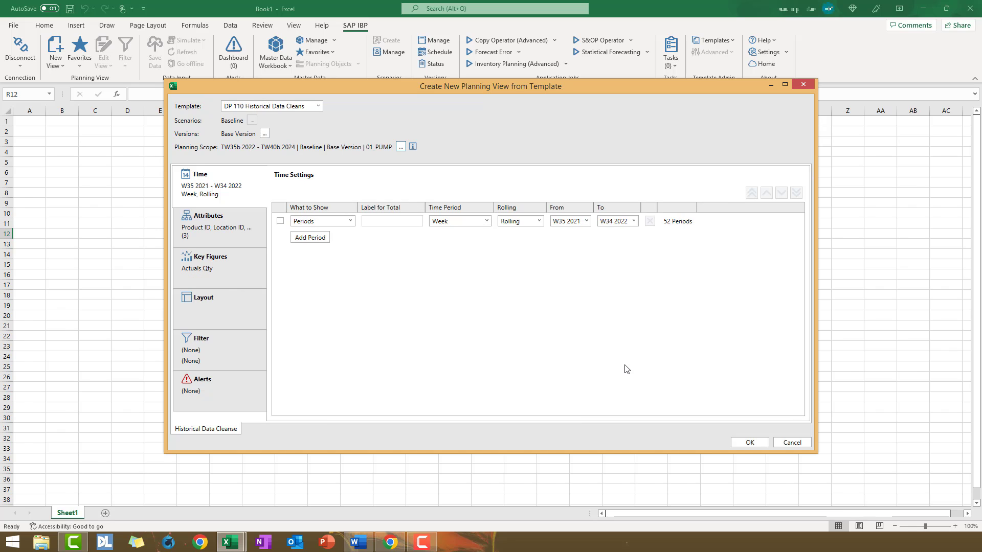
click(749, 443)
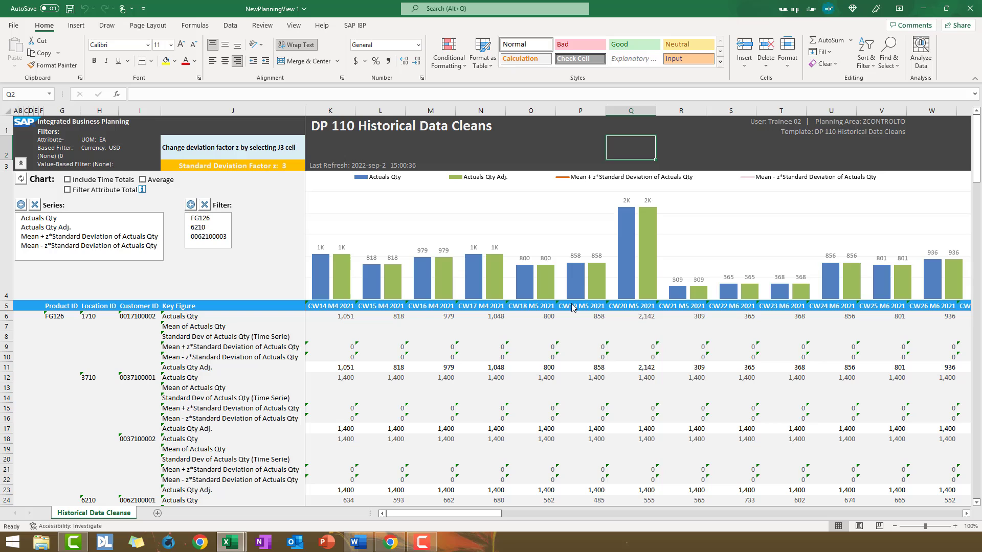
- Pick FG126 in the chart filter and select the CW17 M4 2021 period header
click(201, 218)
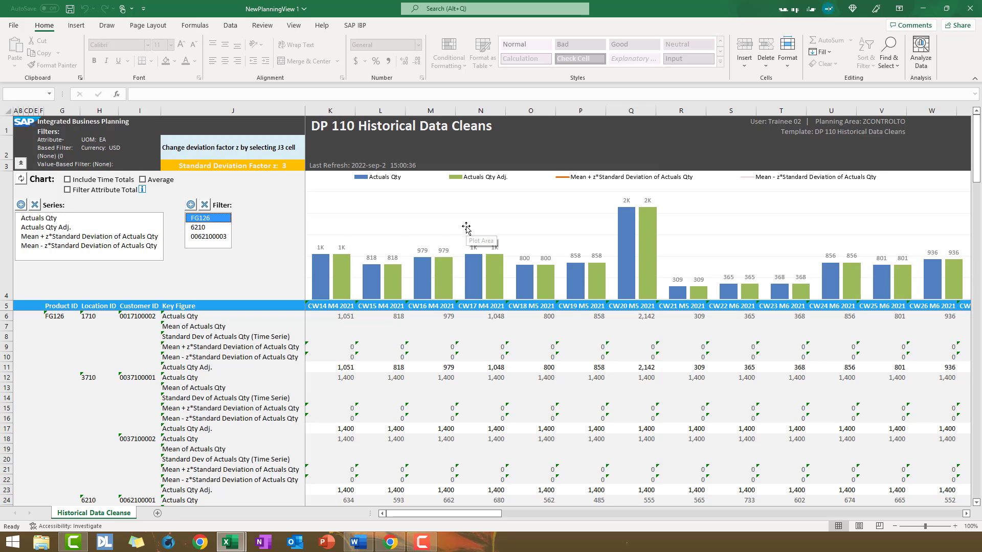
click(474, 305)
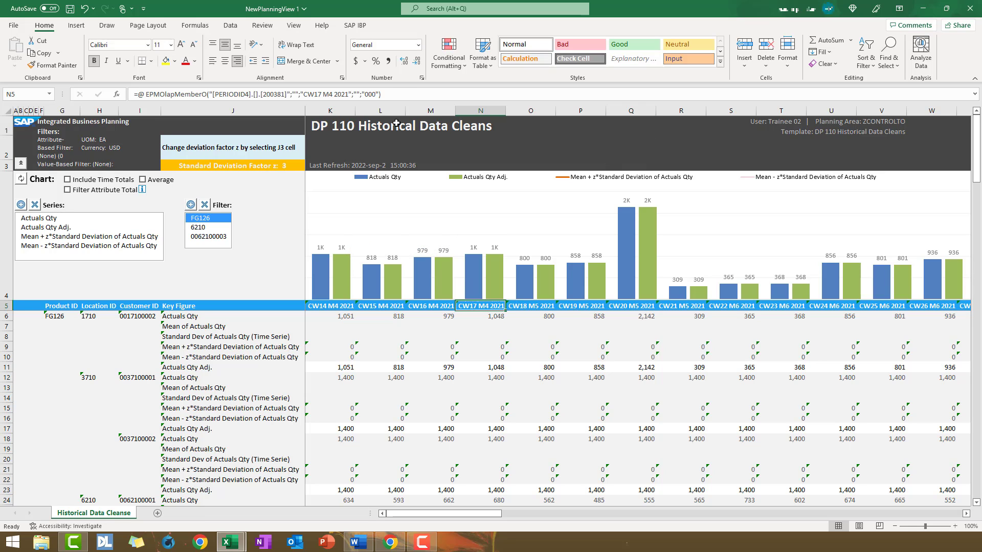
click(355, 24)
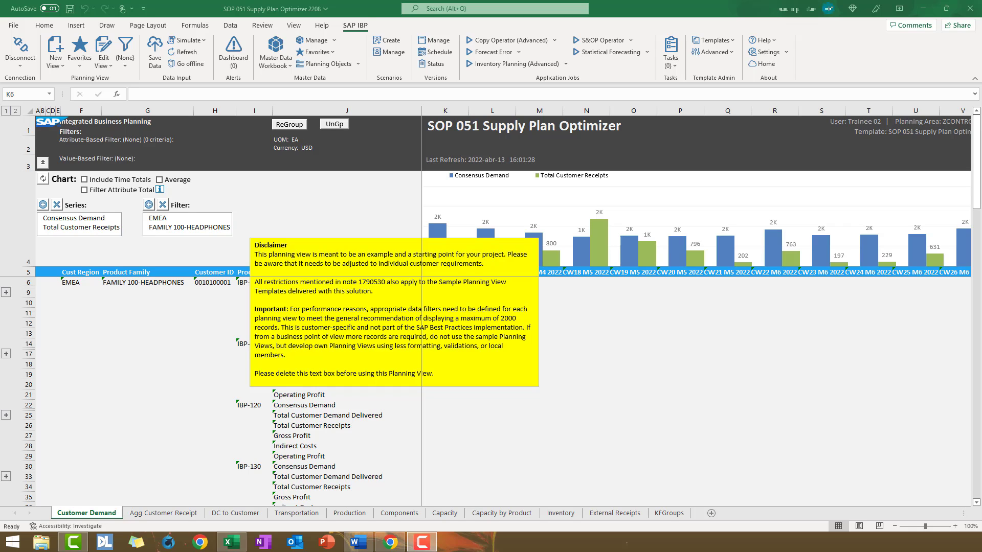
click(60, 65)
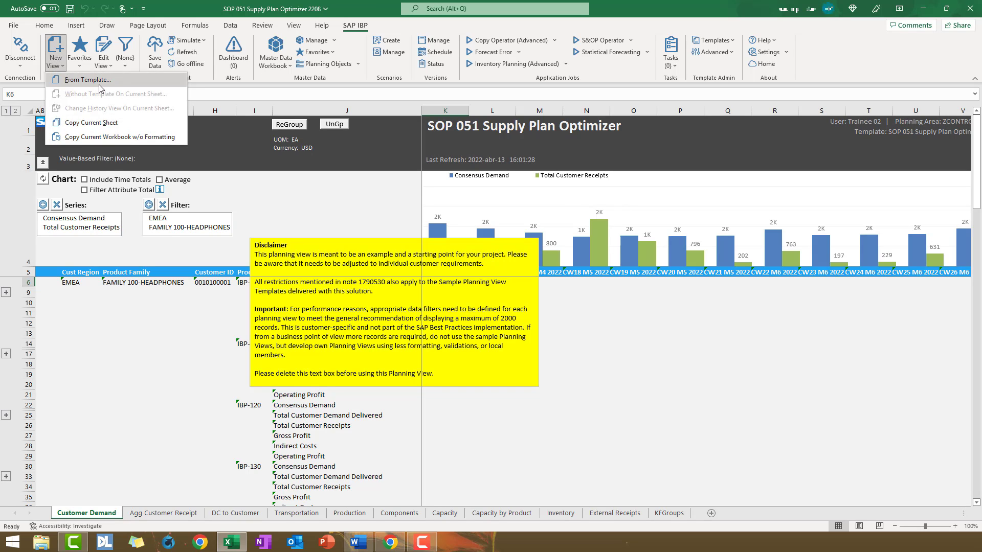
click(99, 81)
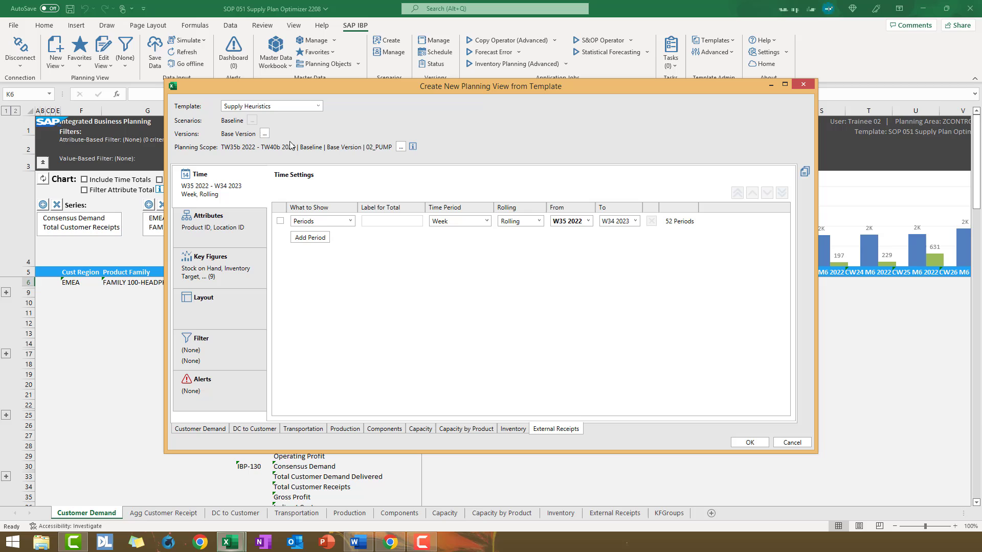
click(319, 106)
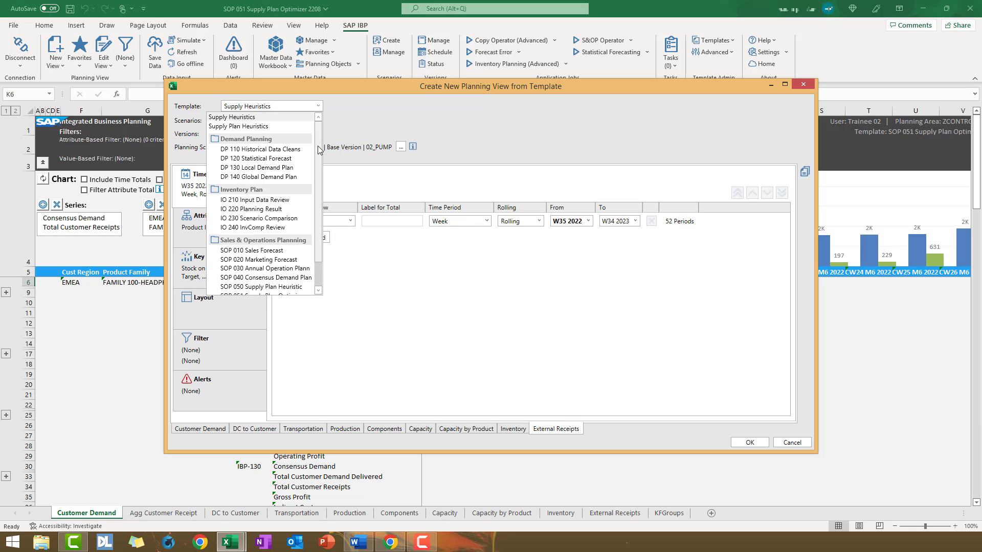
scroll(317, 161, down, 3)
scroll(316, 161, up, 3)
scroll(317, 160, down, 1)
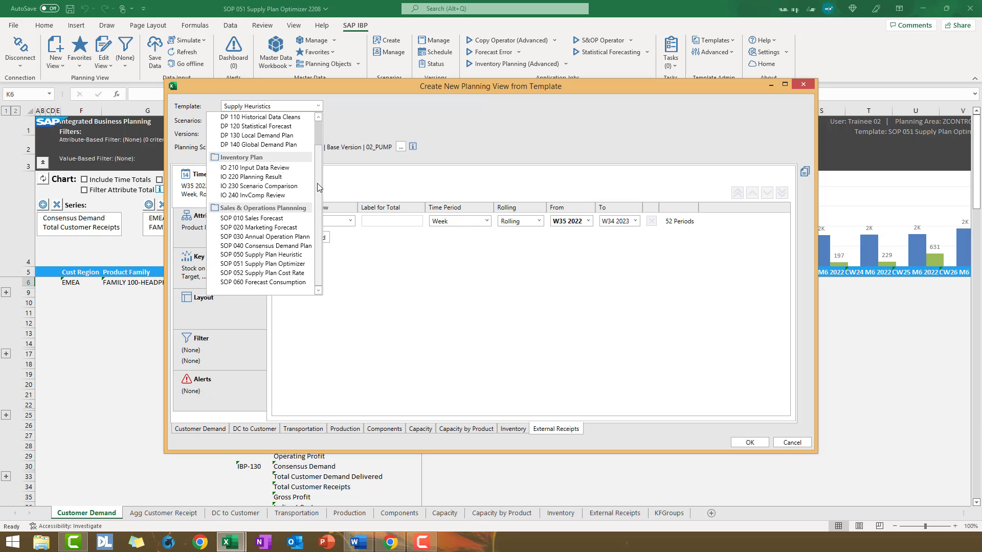
click(580, 115)
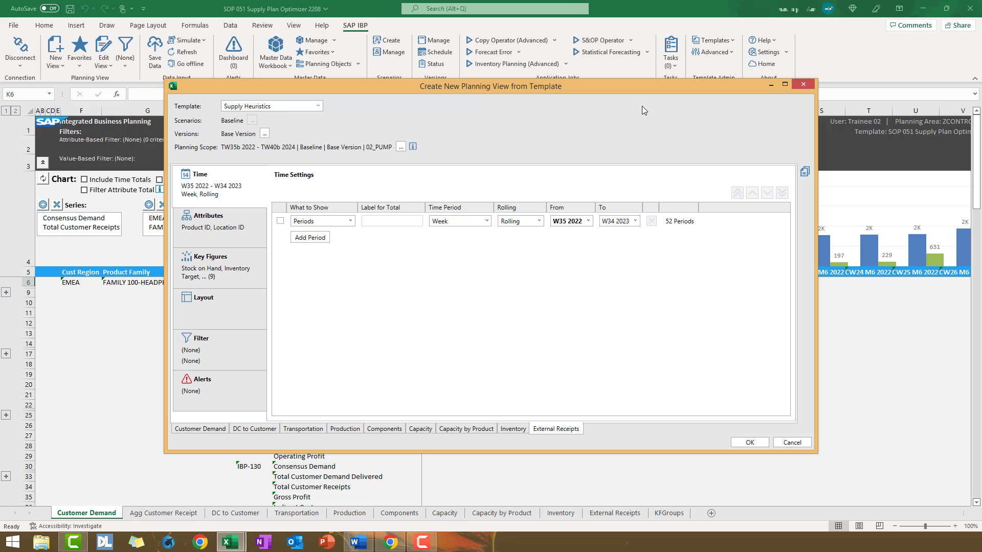
click(802, 84)
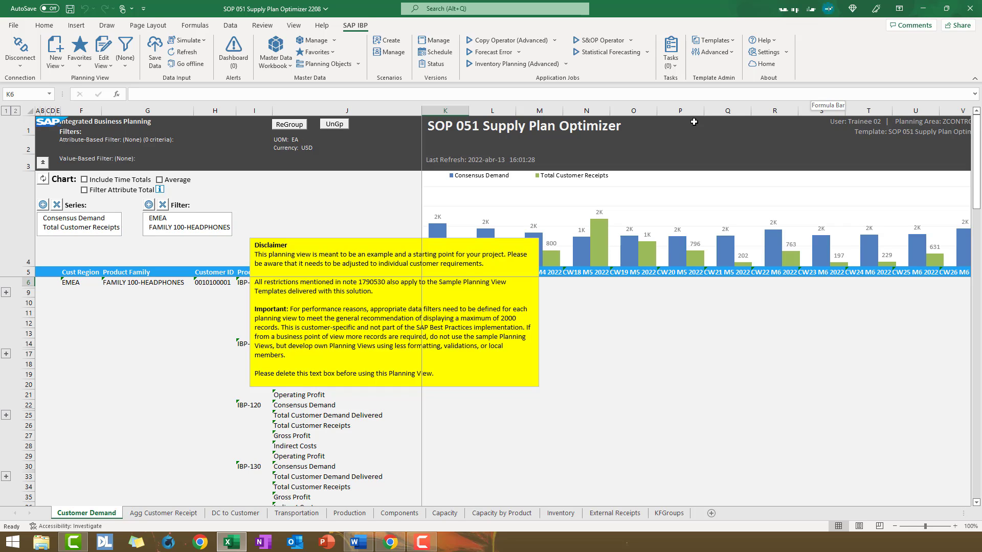
- Delete the yellow Disclaimer text box from the SOP 051 Supply Plan Optimizer view
click(347, 239)
click(350, 238)
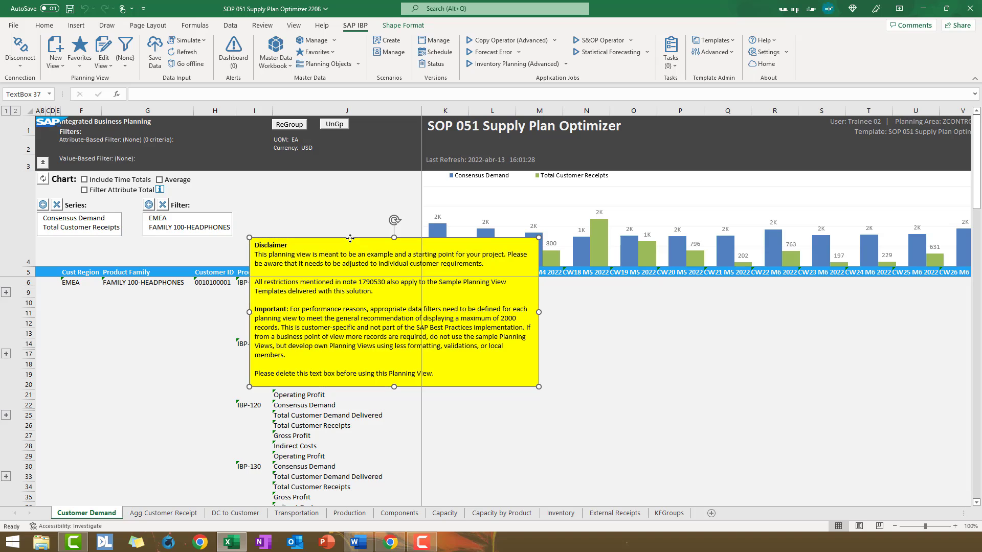
key(Delete)
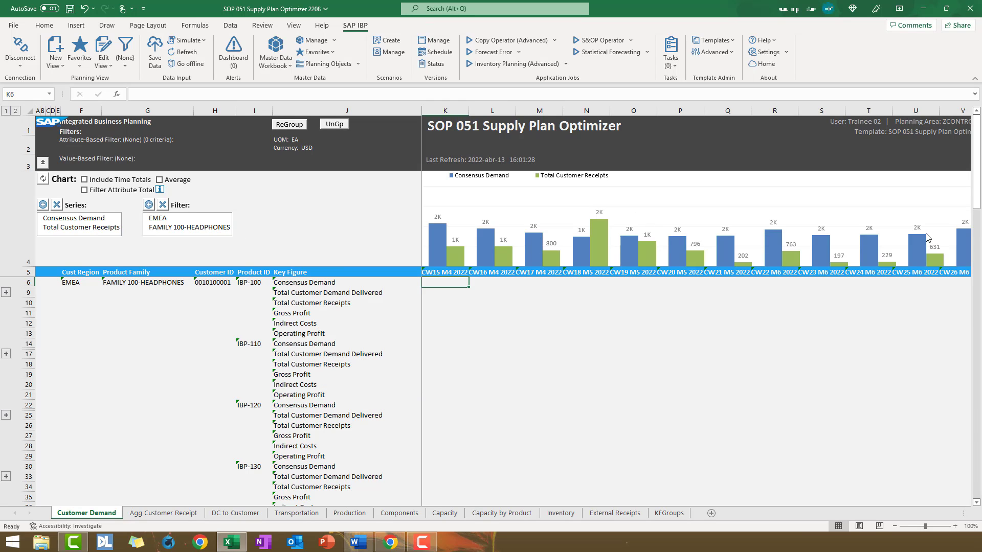